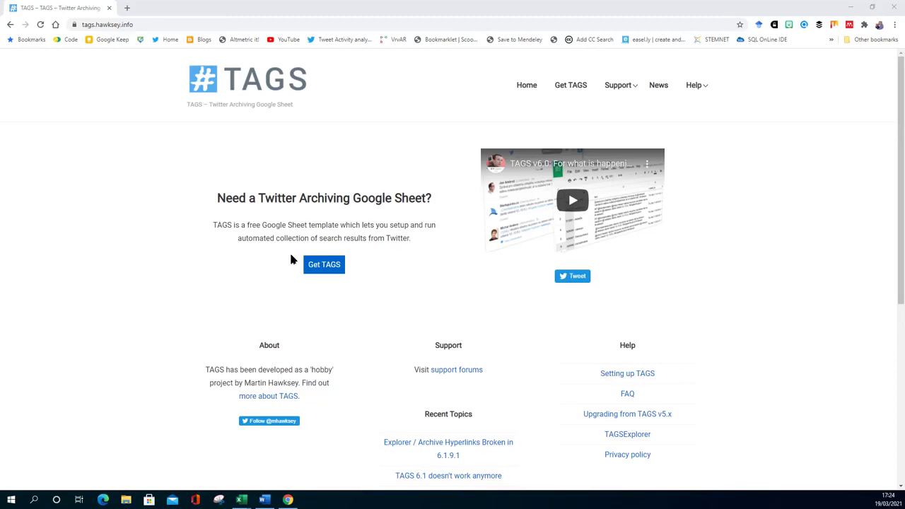
Open the Get TAGS page on tags.hawksey.info and scroll to the TAGS v6.0 and v6.1 versions
left_click(205, 29)
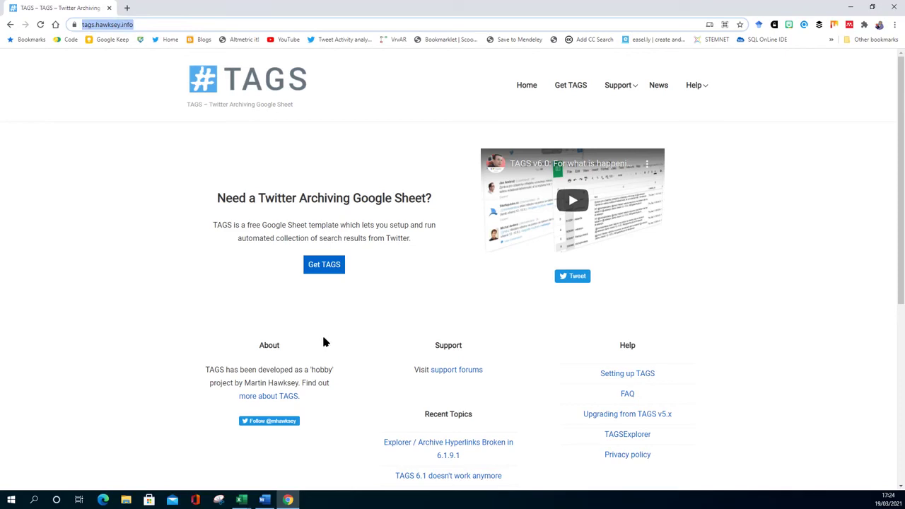
left_click(408, 330)
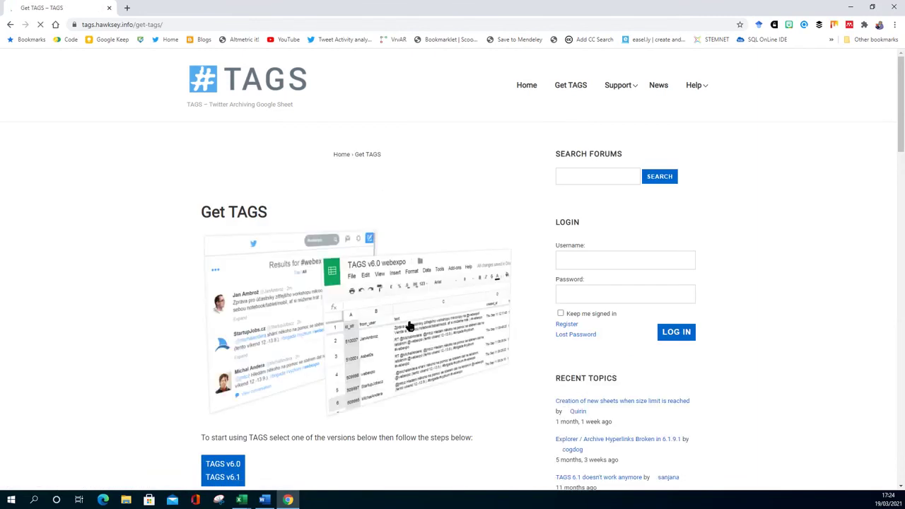
scroll(420, 361, "down", 2)
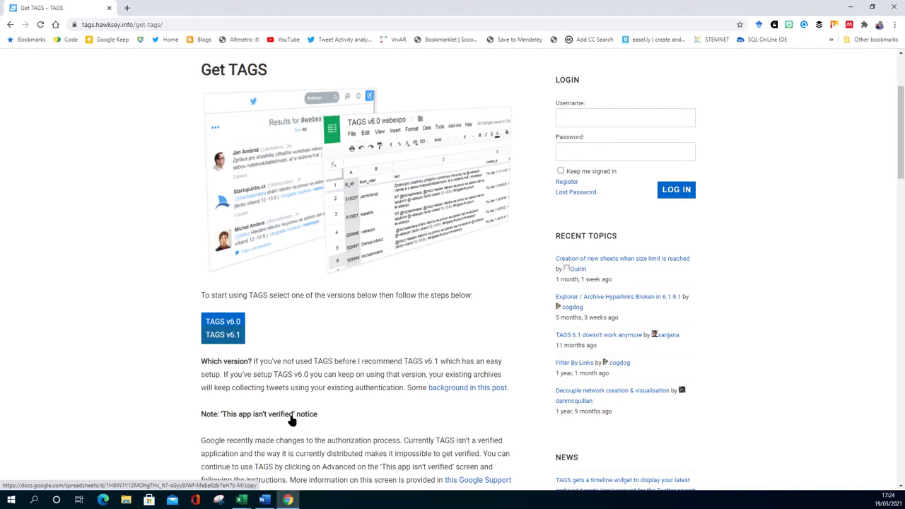
Make a copy of the TAGS v6.1 template and enter #lthechat as the search term in B9
left_click(291, 417)
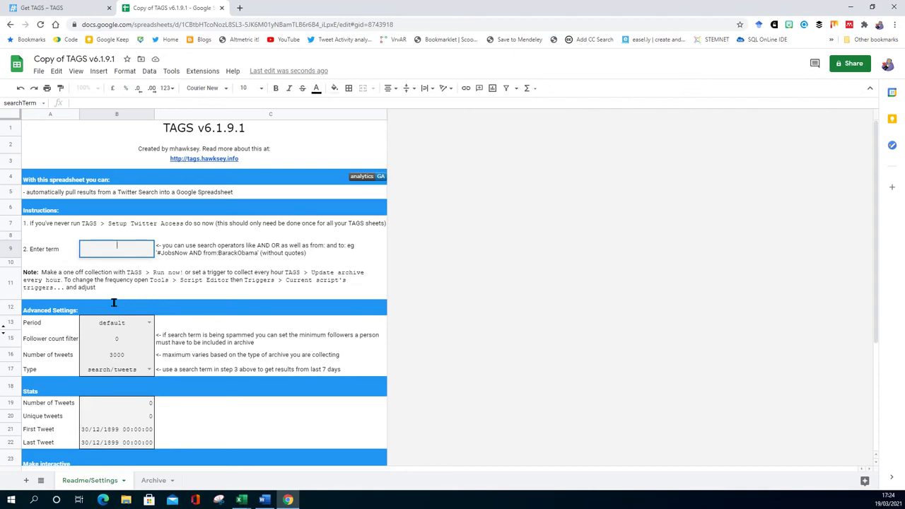
type("#lthechat")
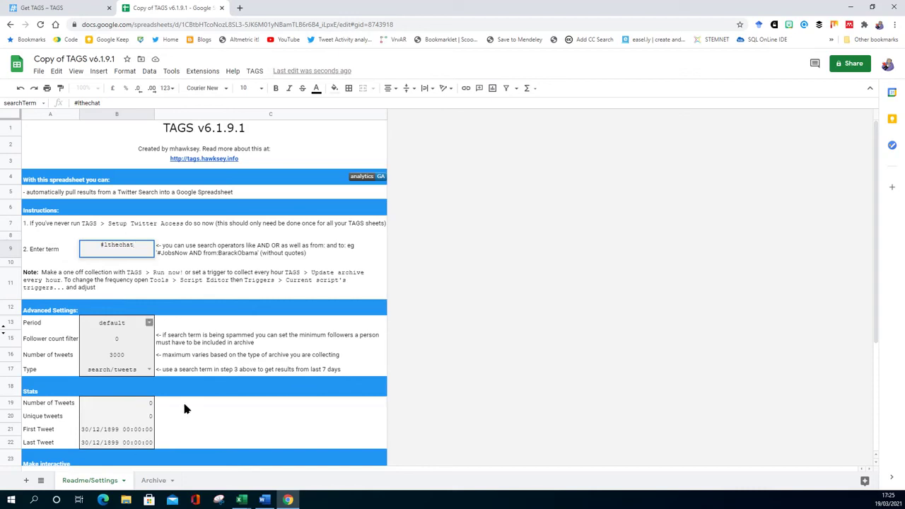
Leave the B13 collection Period on its default value and bring up the TAGS menu
left_click(149, 322)
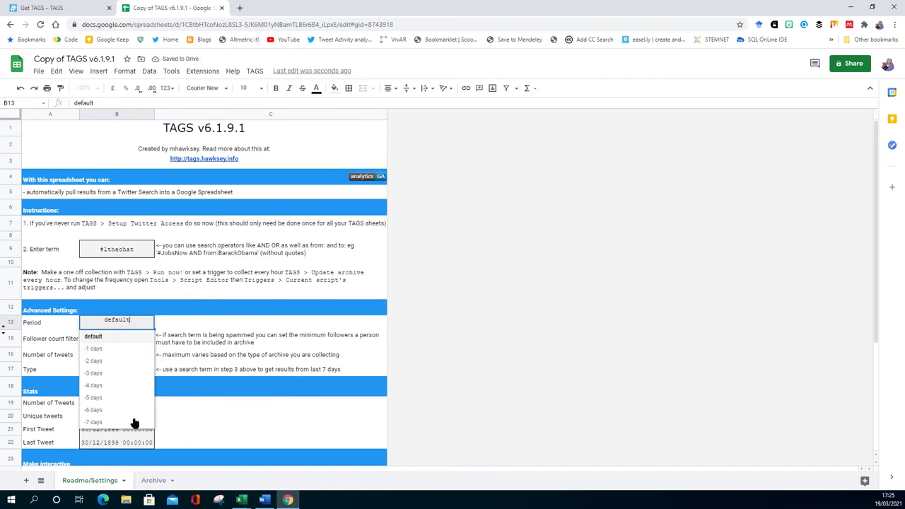
key("Down")
key("Down")
key("Down")
key("Up")
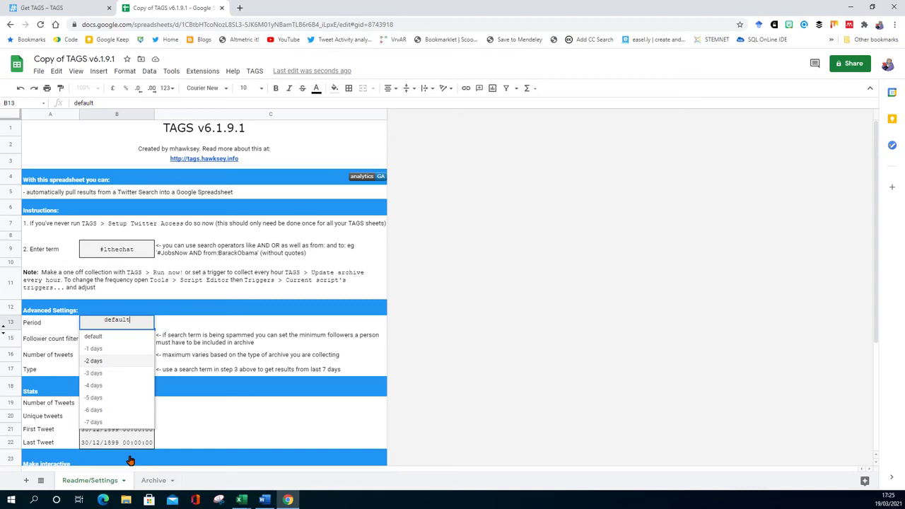
key("Down")
key("Down")
key("Down")
key("Down")
key("Escape")
key("Down")
key("Down")
key("Down")
key("Down")
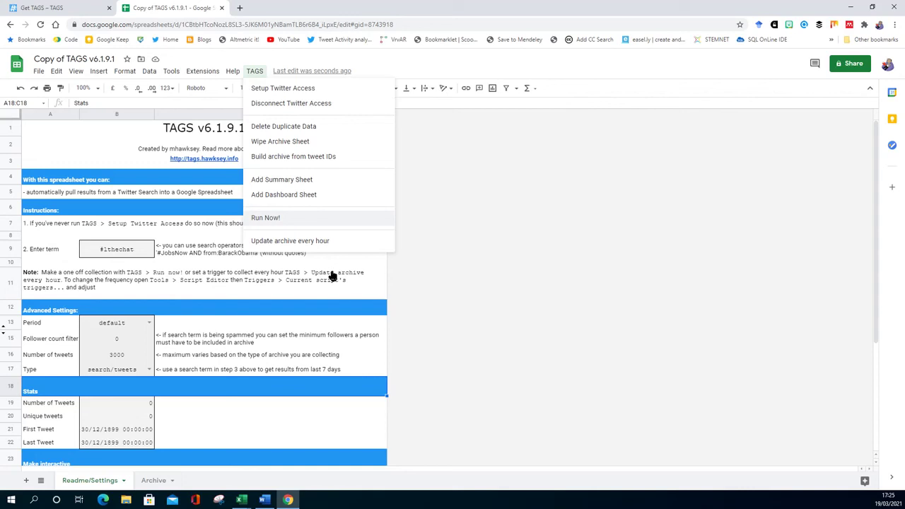
Run the #lthechat collection and allow TAGS access to the chosen Google account
key("Return")
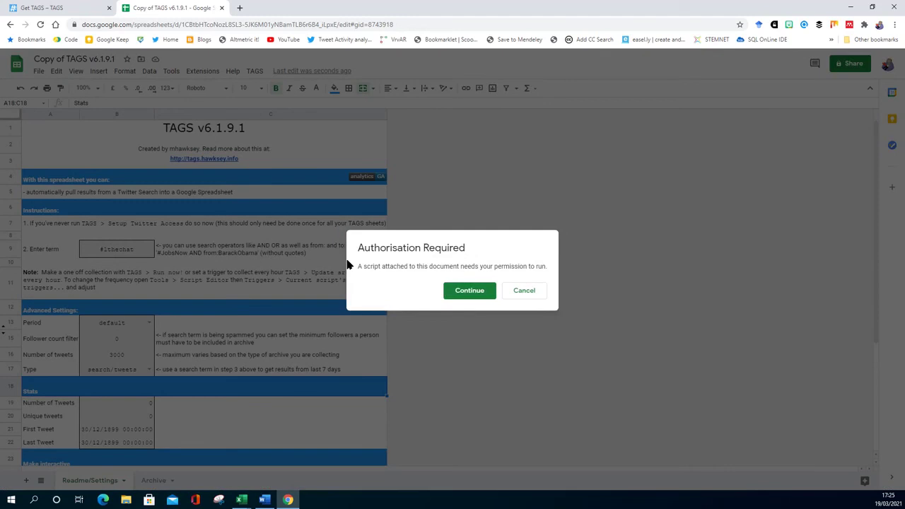
left_click(456, 287)
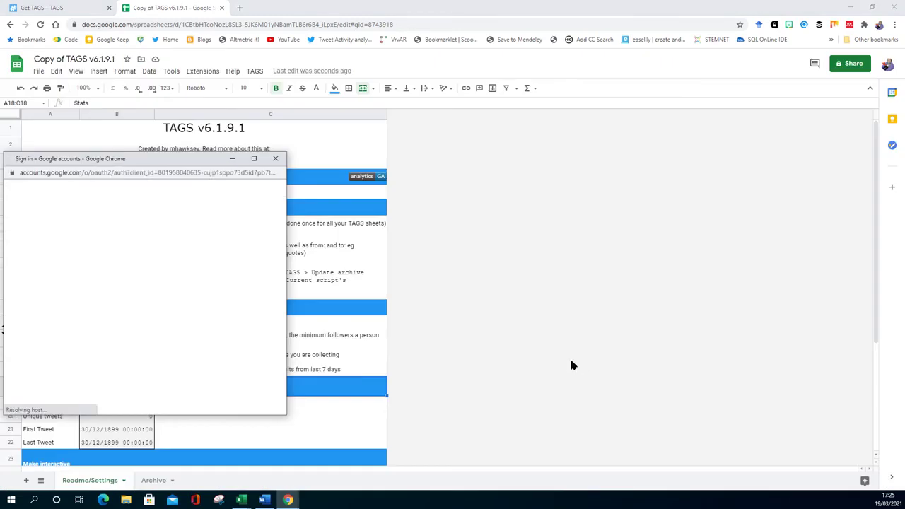
left_click(141, 278)
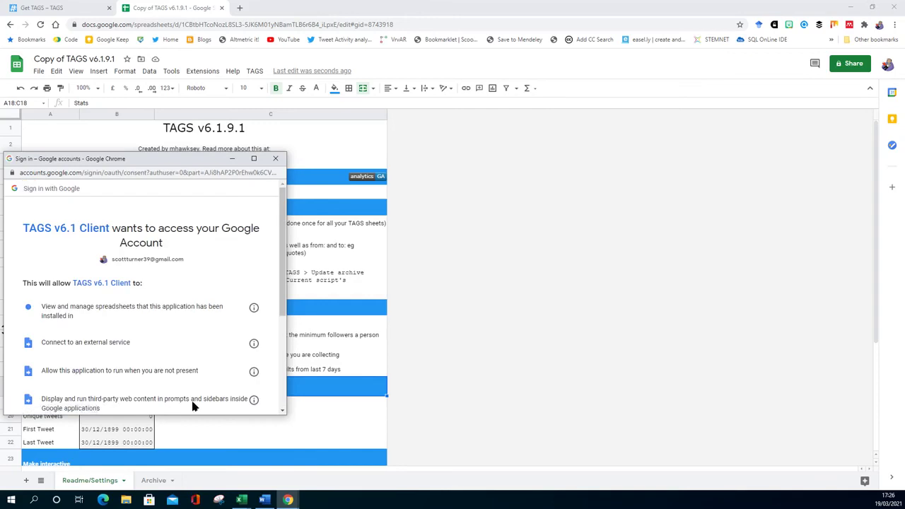
scroll(256, 399, "down", 3)
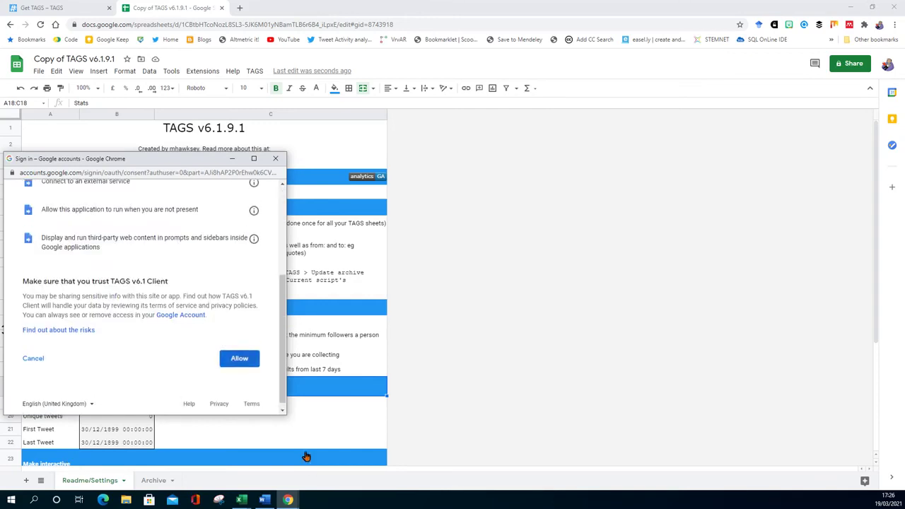
key("Return")
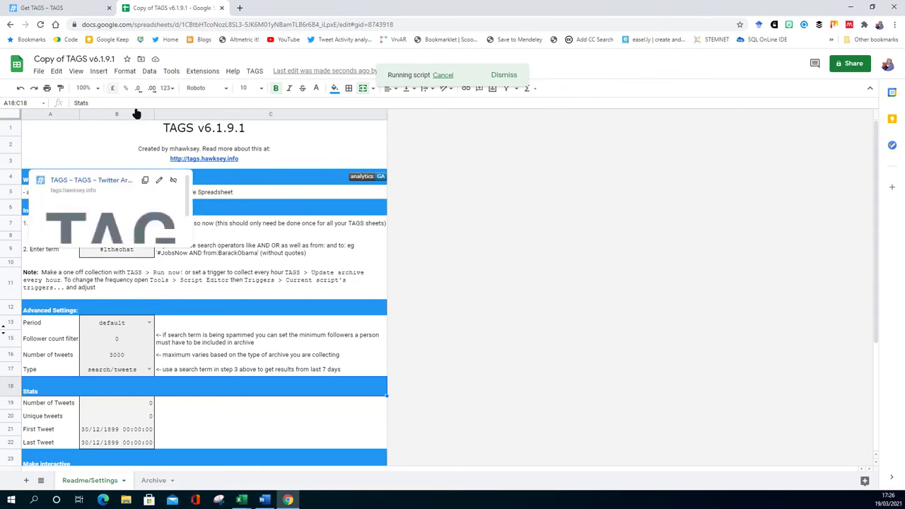
Rename the spreadsheet from 'Copy of TAGS v6.1.9.1' to 'lthechat'
left_click_drag(118, 59, 20, 63)
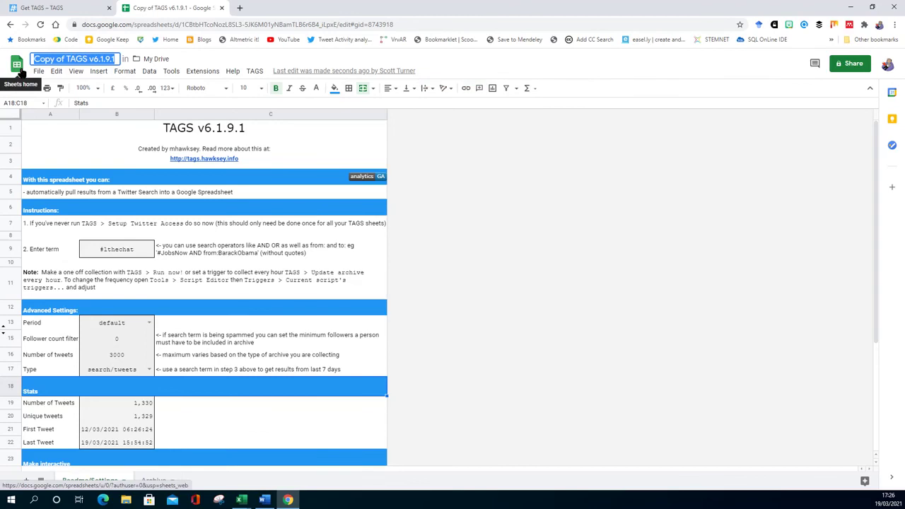
type("ly")
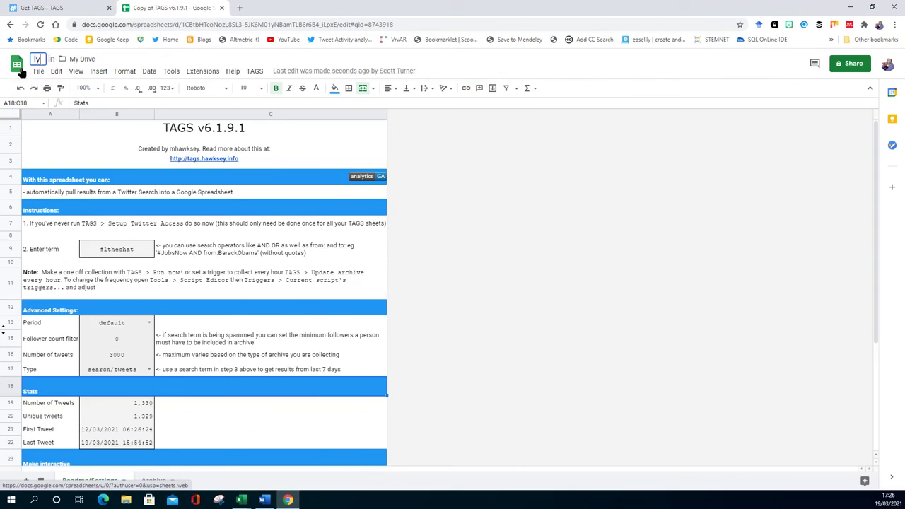
key("BackSpace")
type("thechat")
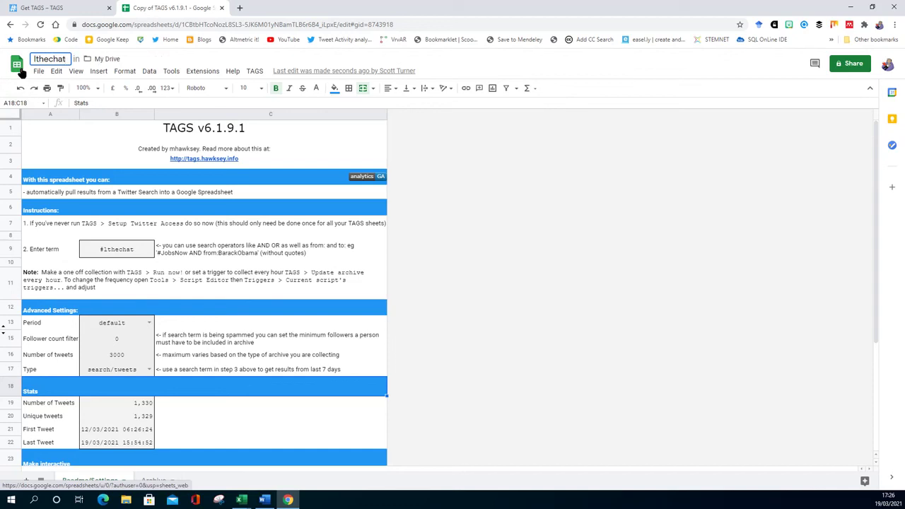
key("Return")
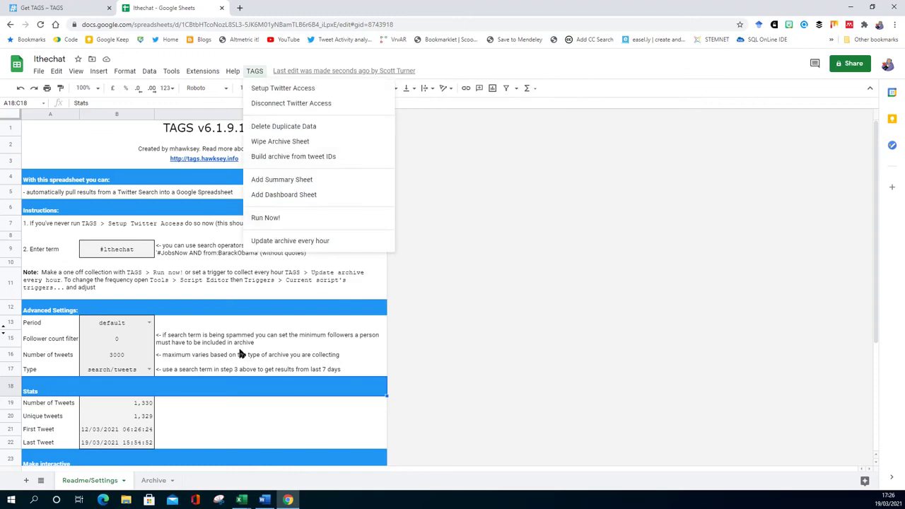
Share the lthechat spreadsheet so anyone with the link can view it
left_click(271, 416)
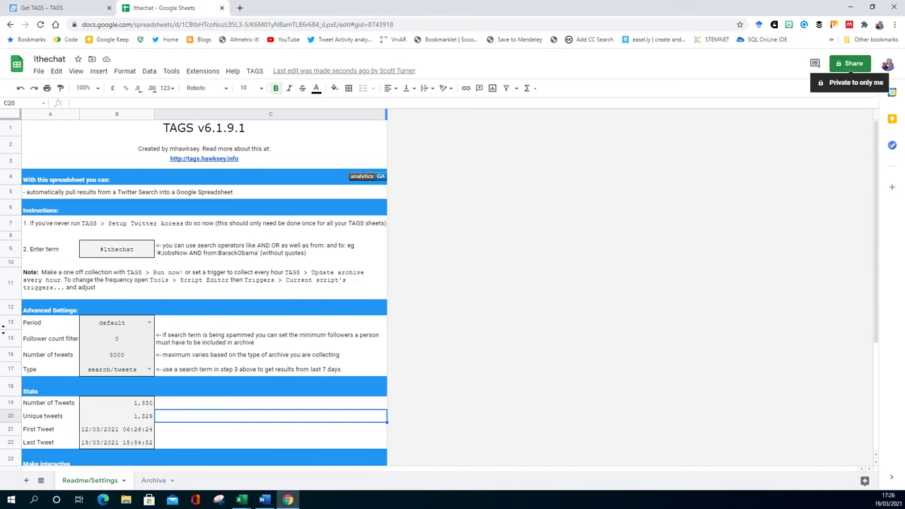
left_click(850, 64)
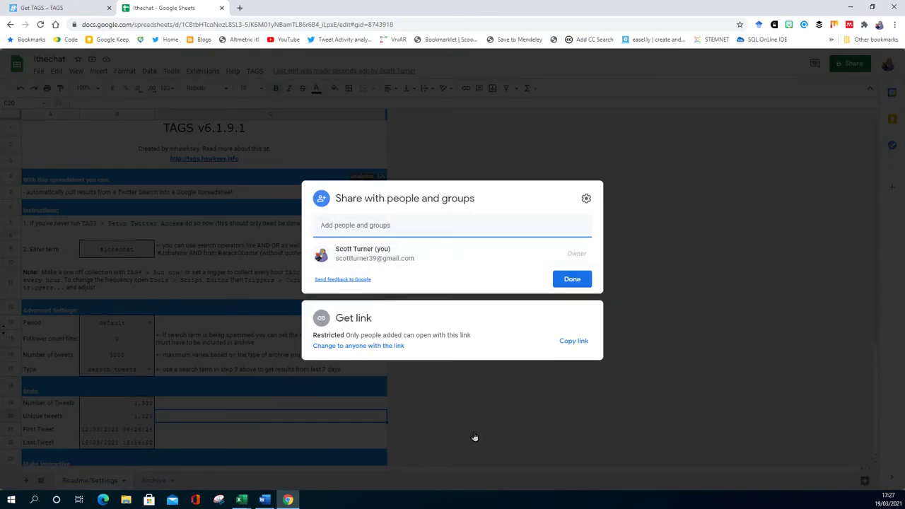
key("Tab")
key("Tab")
key("Tab")
key("Return")
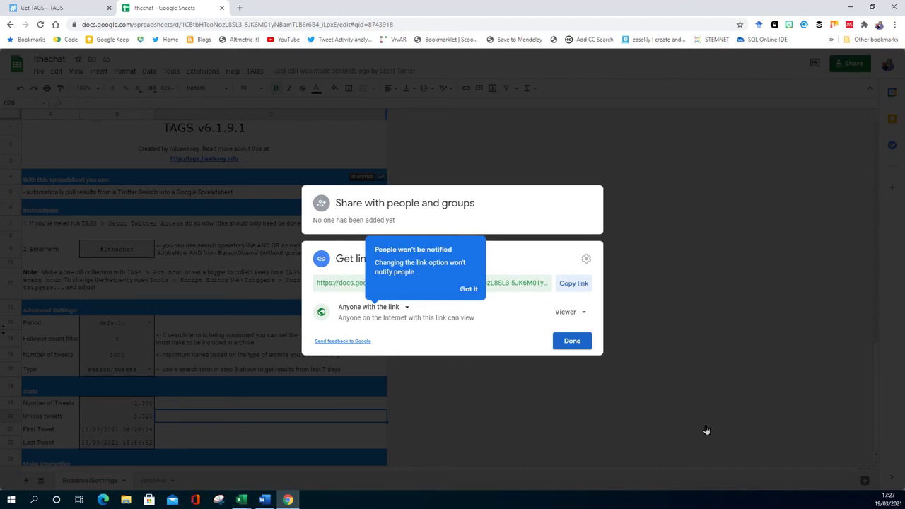
key("Tab")
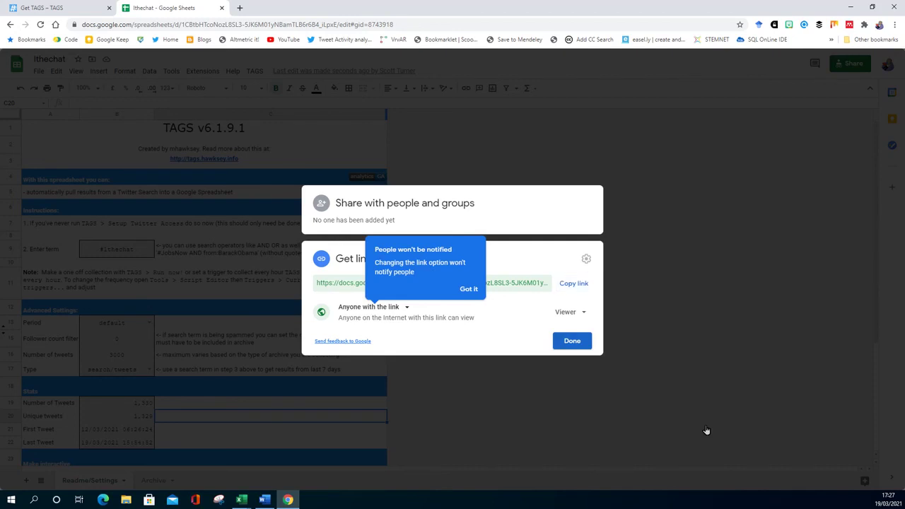
key("Return")
scroll(705, 429, "down", 5)
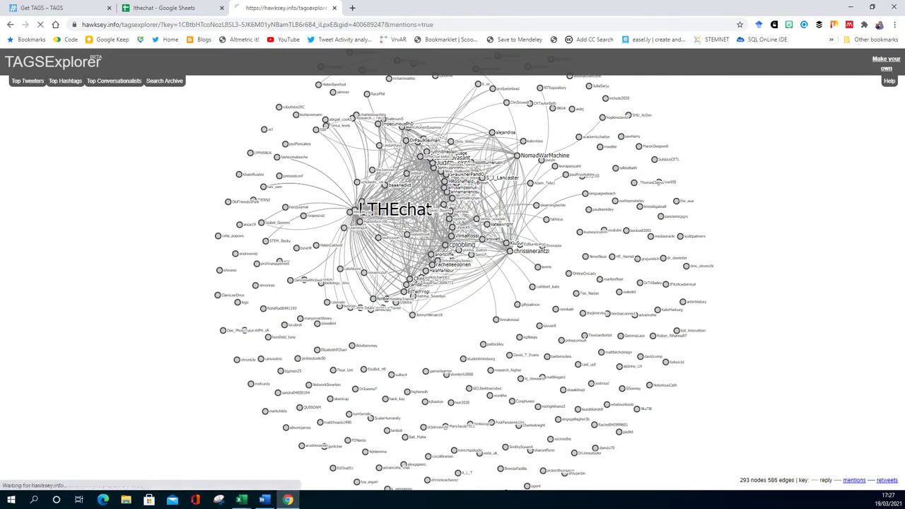
Add mention connections to the lthechat network graph in TAGSExplorer
left_click(854, 480)
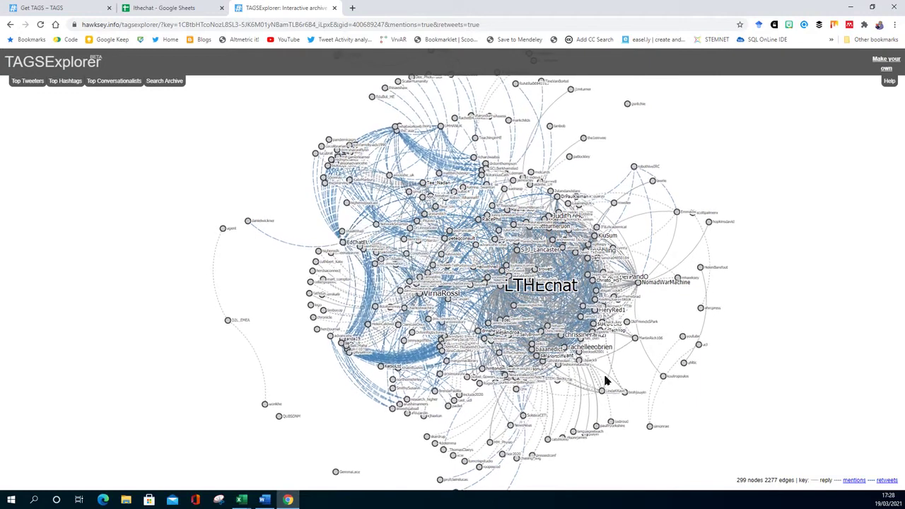
Open the busiest tweeter's summary (204 connections, 77 tweets) and close the conversation playback
left_click(524, 373)
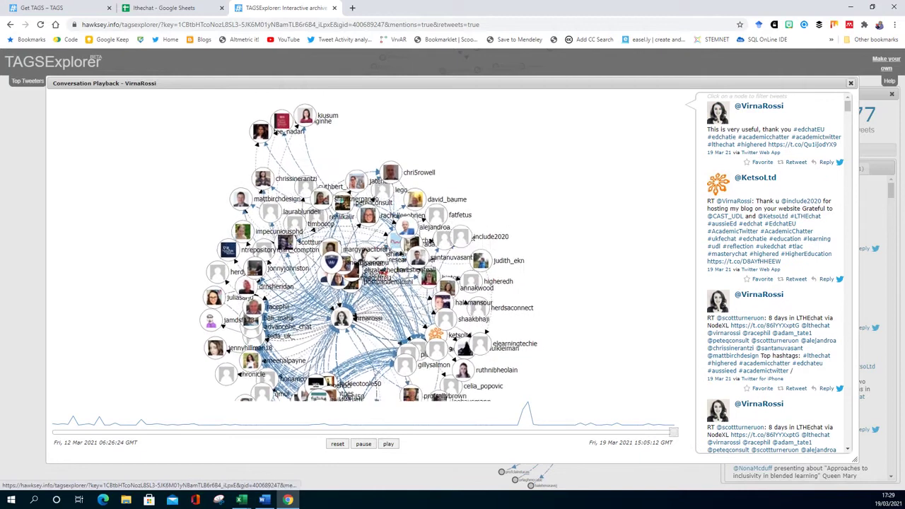
left_click(850, 83)
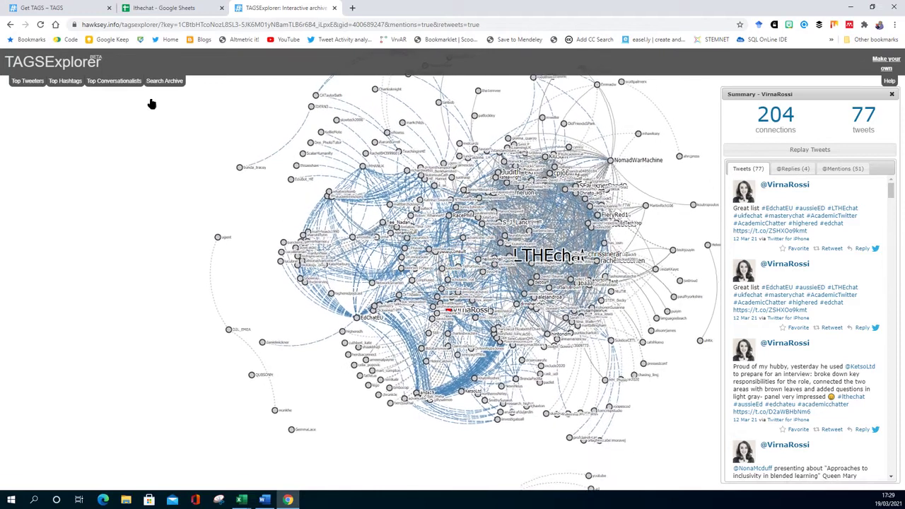
View the Top Tweeters and Top Conversationalists rankings, then return to the lthechat spreadsheet
left_click(33, 102)
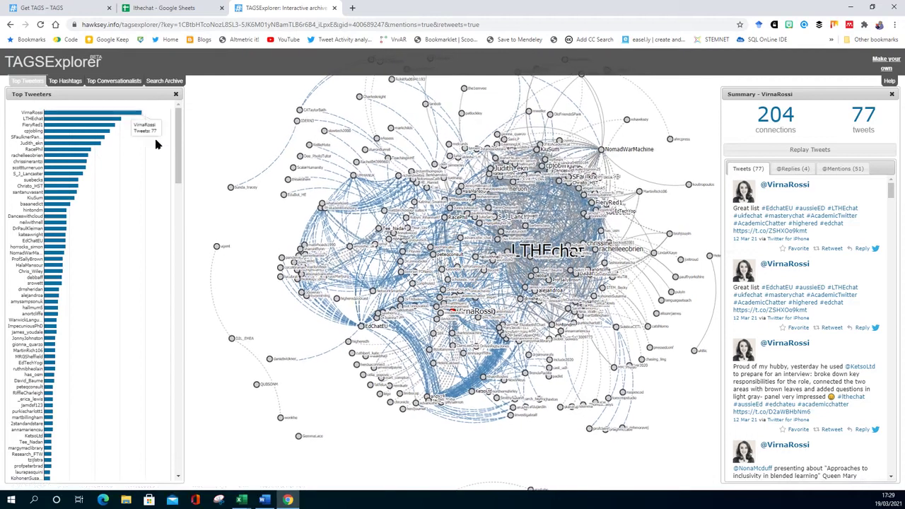
mouse_move(86, 132)
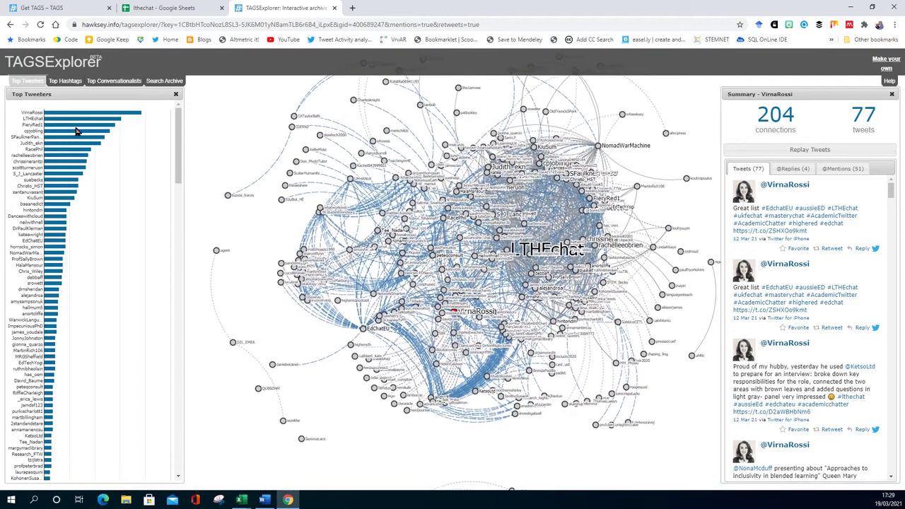
left_click(128, 80)
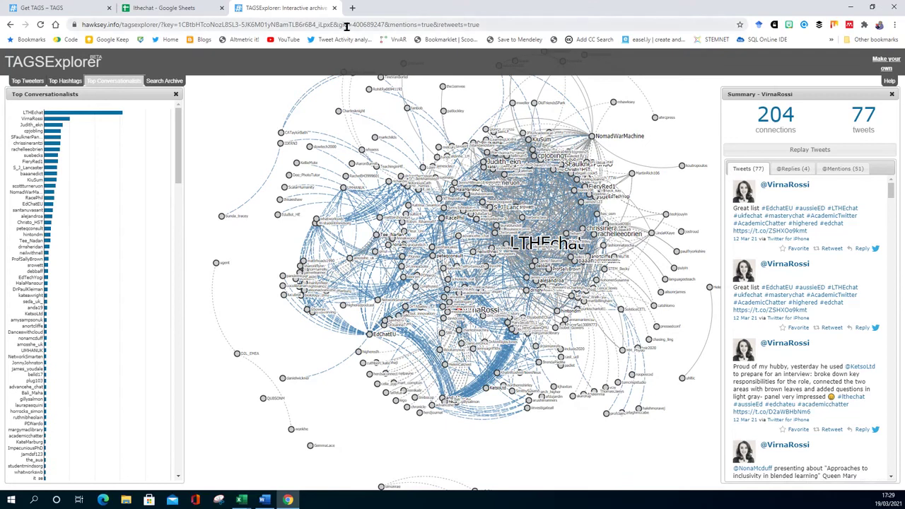
left_click(217, 7)
scroll(246, 388, "up", 5)
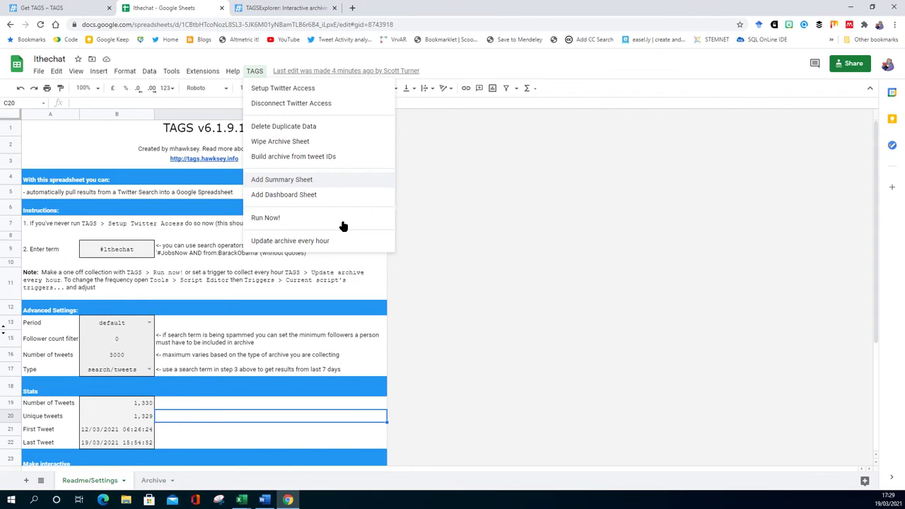
Add a Summary sheet and set its Sheet Calculation in L1 to On
left_click(343, 179)
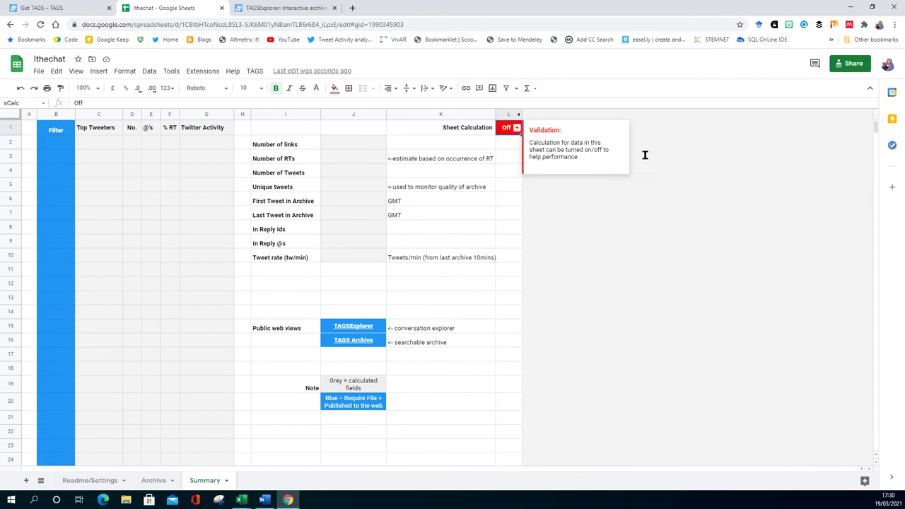
key("Down")
key("Return")
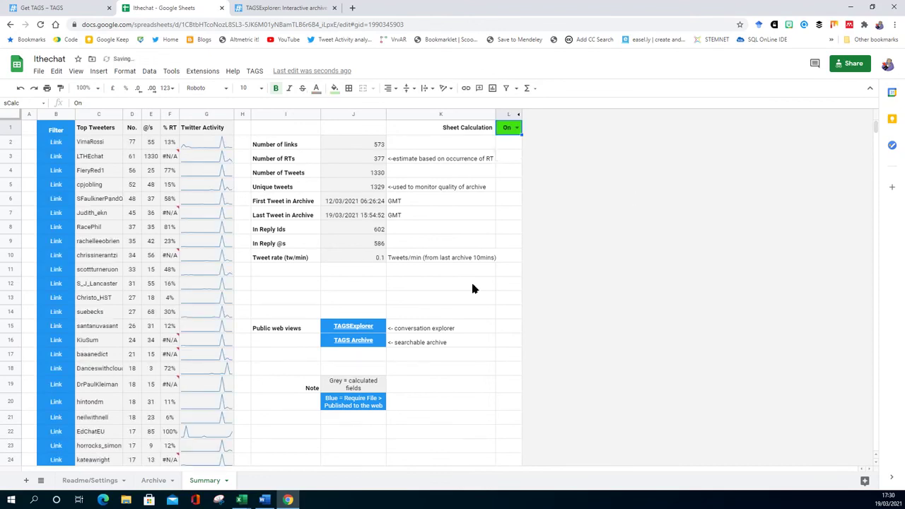
scroll(482, 324, "down", 5)
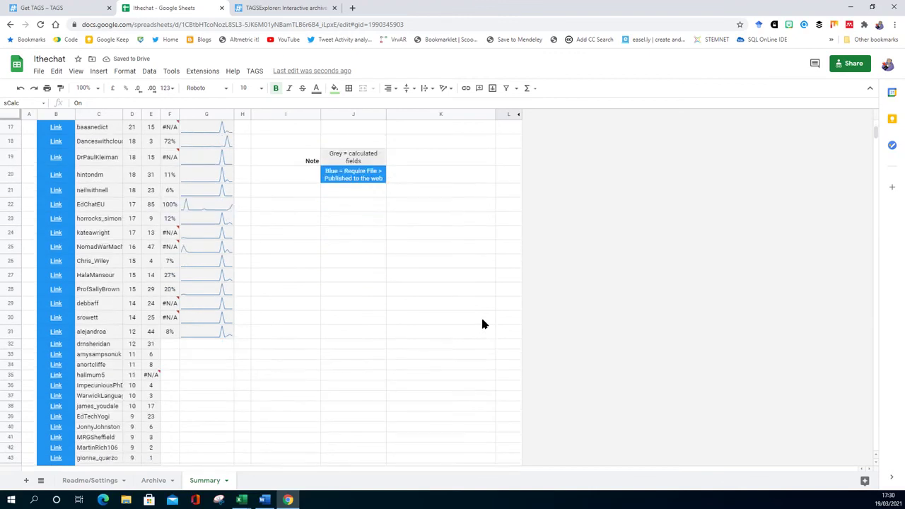
scroll(482, 324, "up", 5)
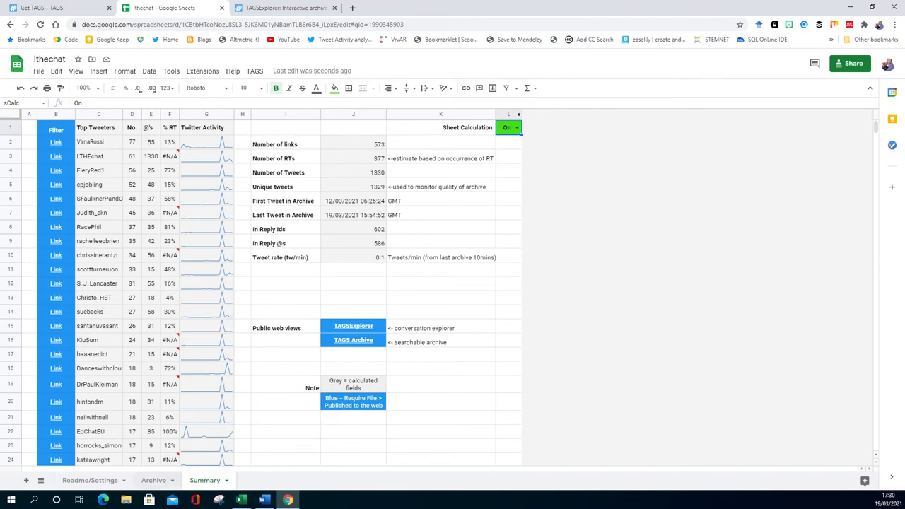
Check the Archive sheet, then go back to Readme/Settings showing 1,330 tweets
key("ctrl+shift+Page_Up")
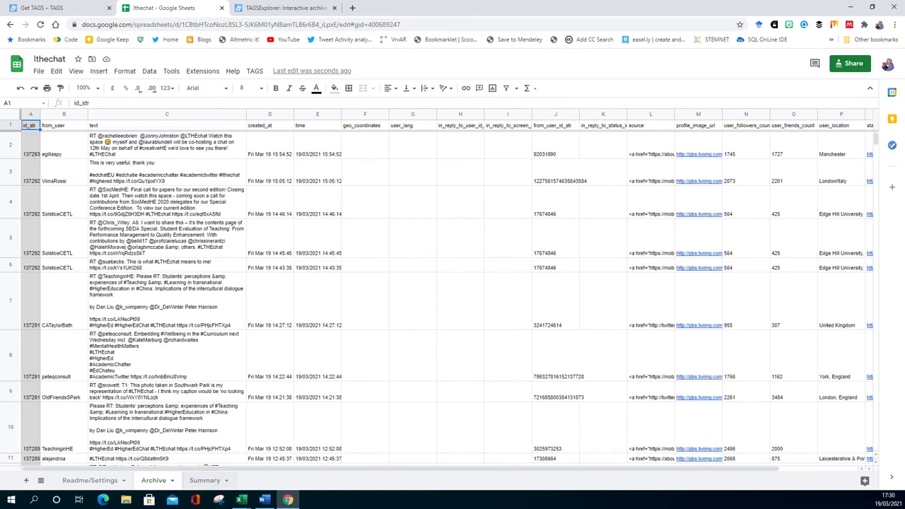
key("ctrl+shift+Page_Down")
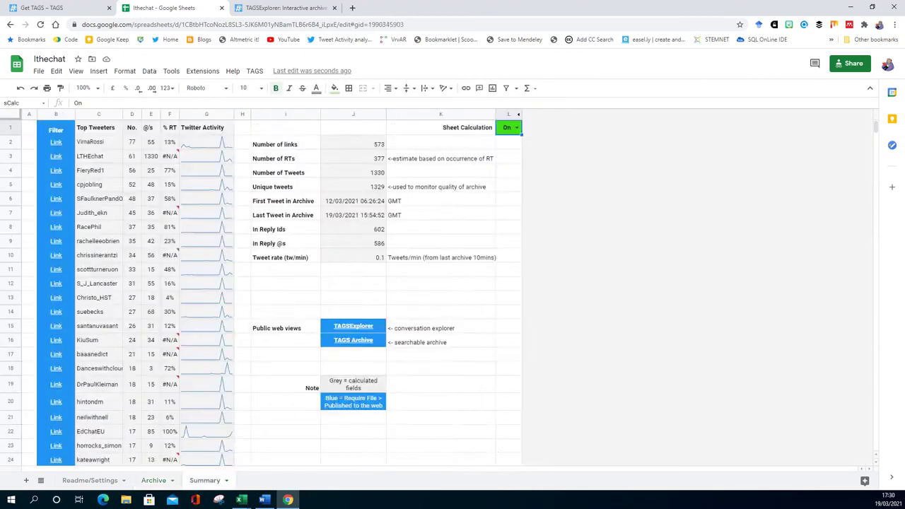
key("ctrl+shift+Page_Up")
key("ctrl+shift+Page_Up")
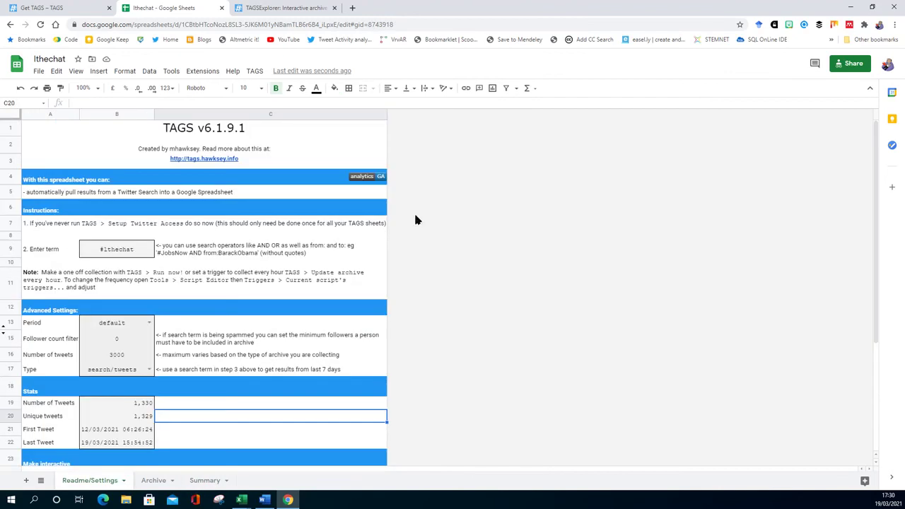
Add the TAGS Dashboard sheet and review its 1329-tweet totals, top tweeters and charts
key("alt+t")
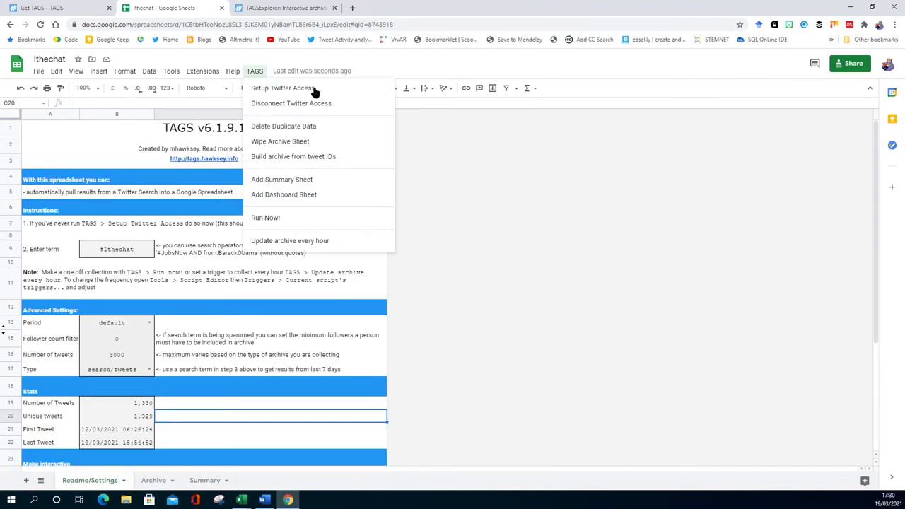
left_click(327, 244)
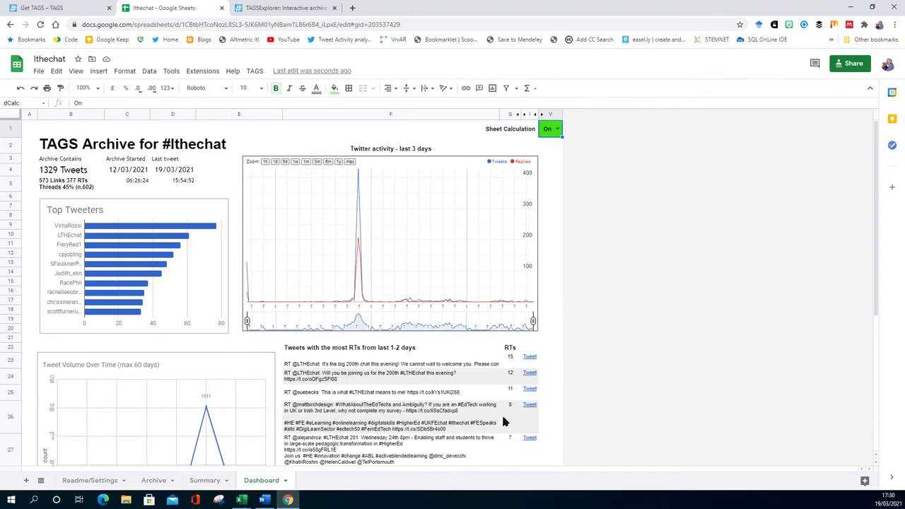
scroll(336, 442, "down", 2)
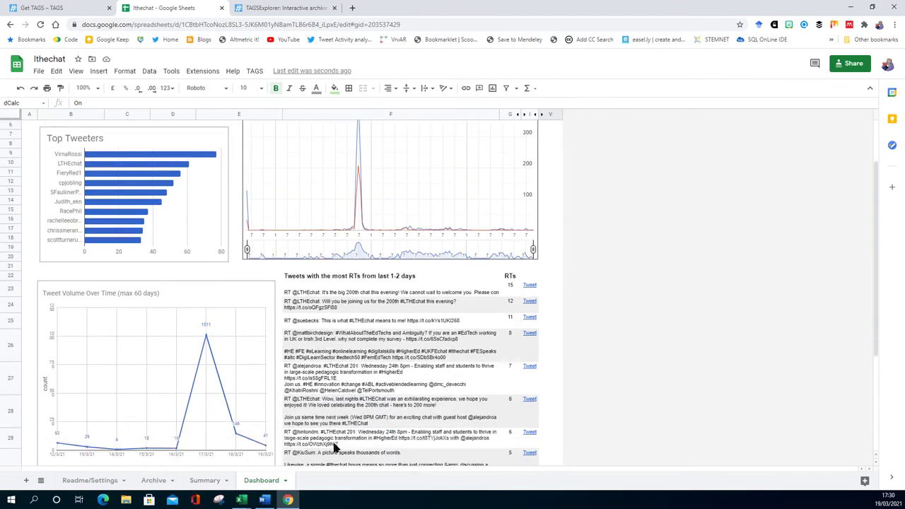